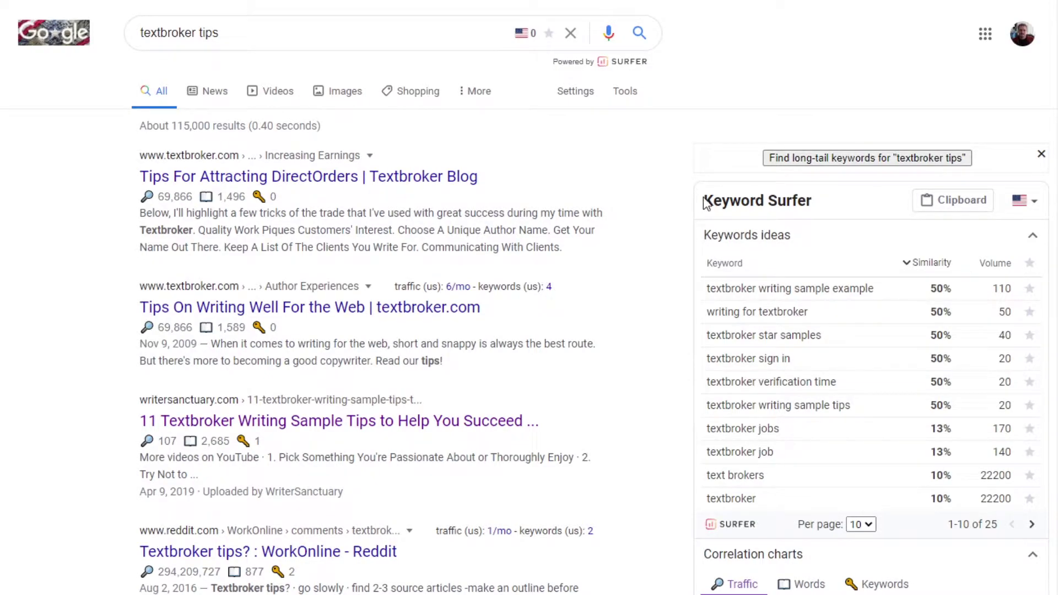
drag(717, 203, 806, 202)
scroll(717, 202, down, 7)
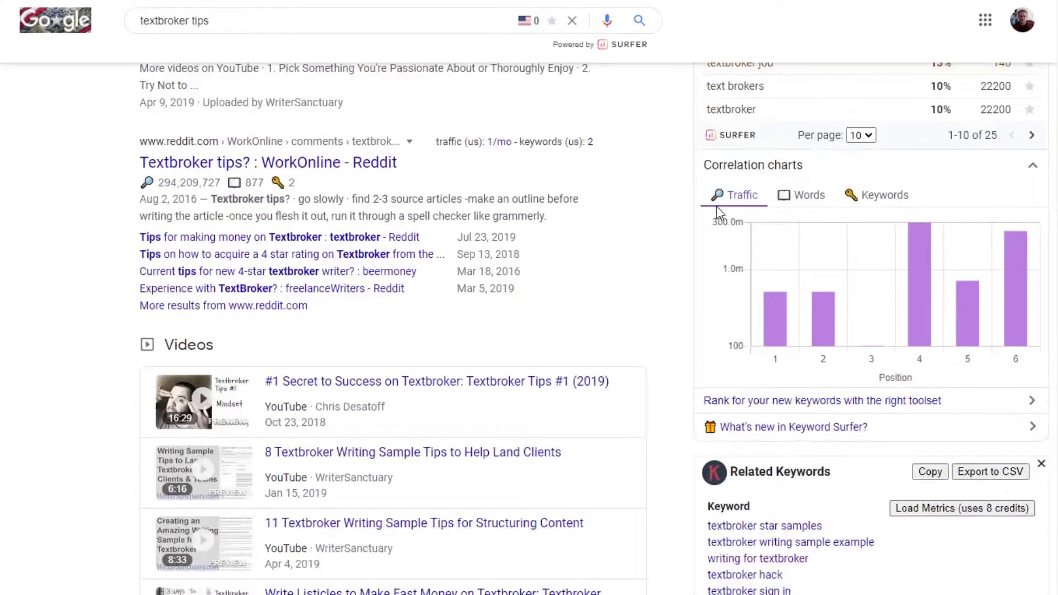
scroll(722, 202, down, 3)
drag(833, 314, 633, 352)
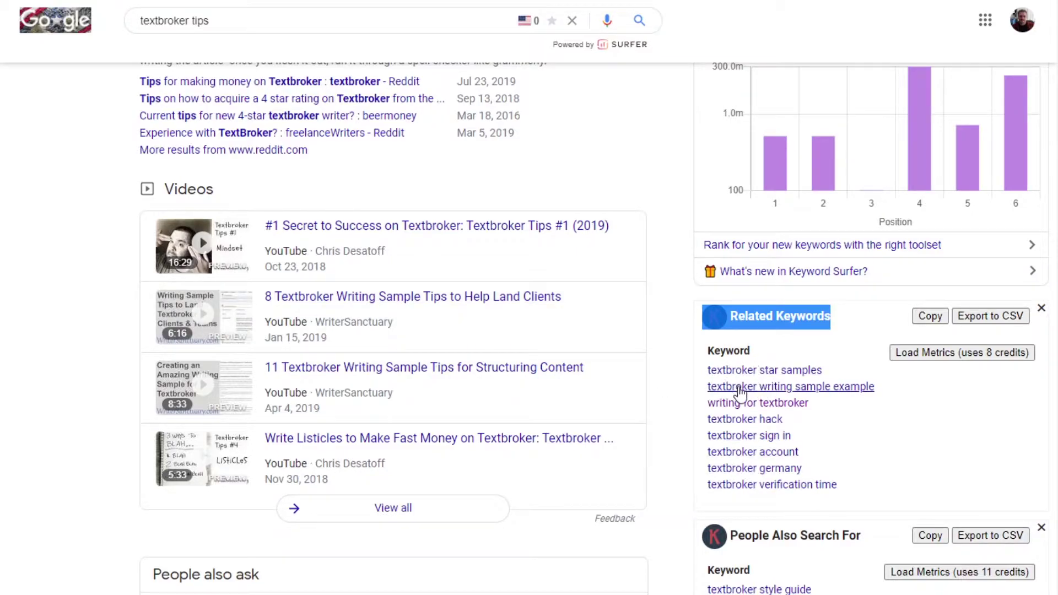
scroll(907, 439, down, 4)
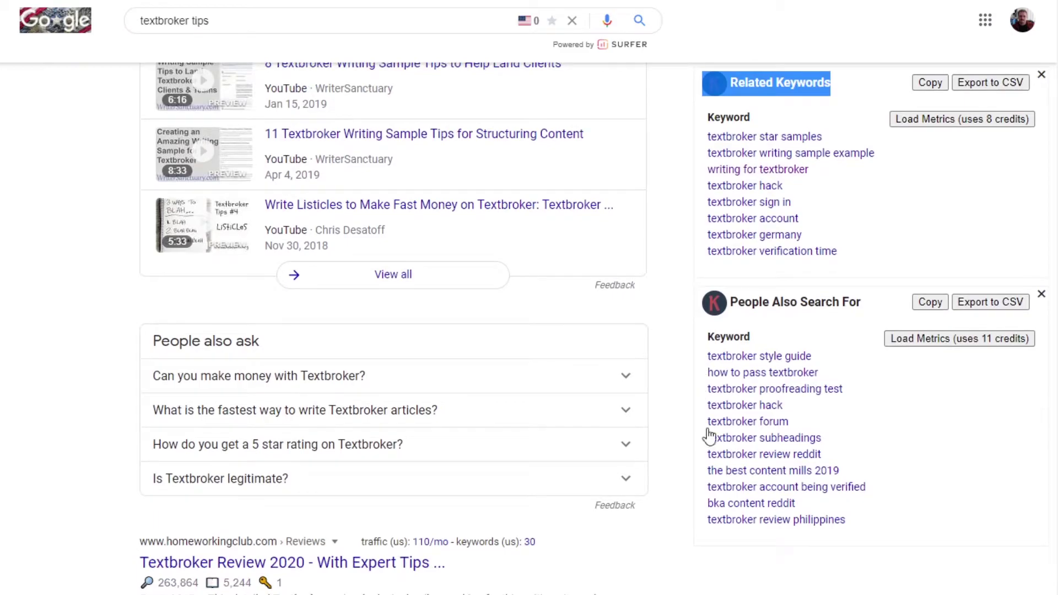
scroll(708, 447, up, 13)
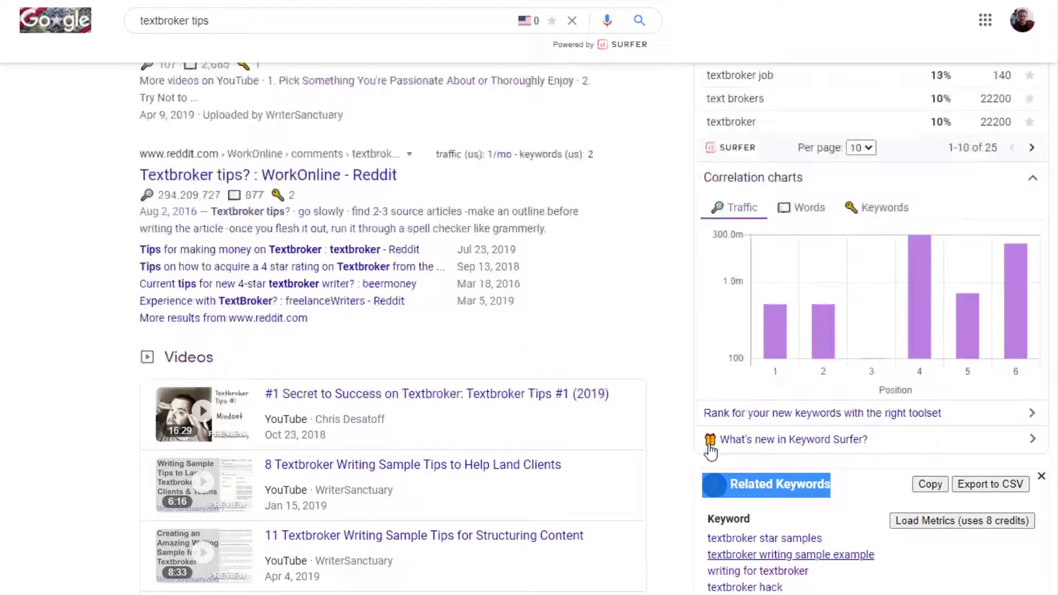
scroll(709, 444, up, 2)
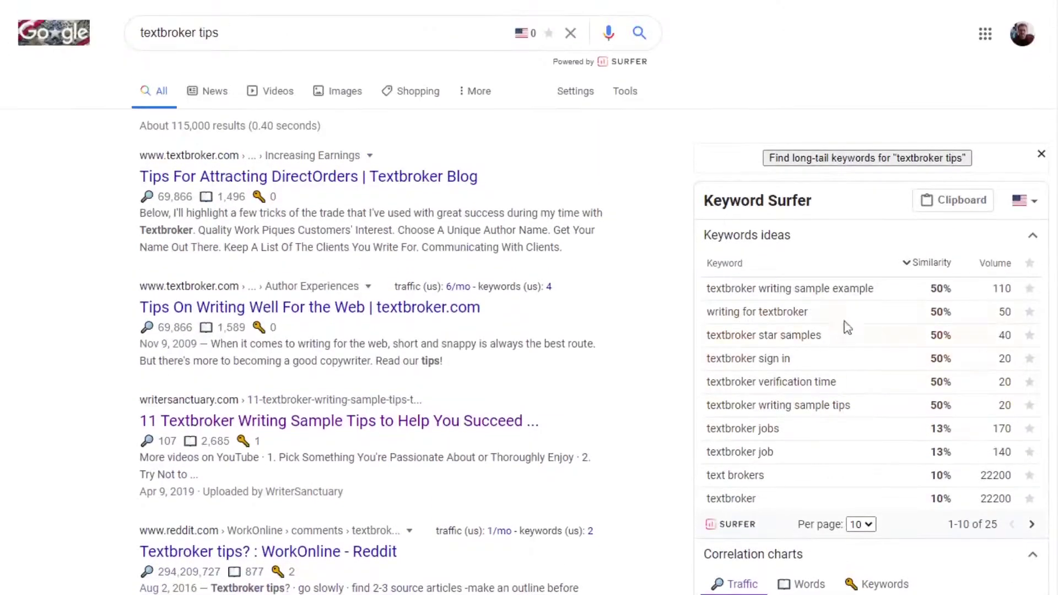
- Show 20 keyword ideas per page, advance to ideas 21–25 of 25, leaving the country unchanged
click(872, 528)
key(Down)
scroll(836, 458, down, 4)
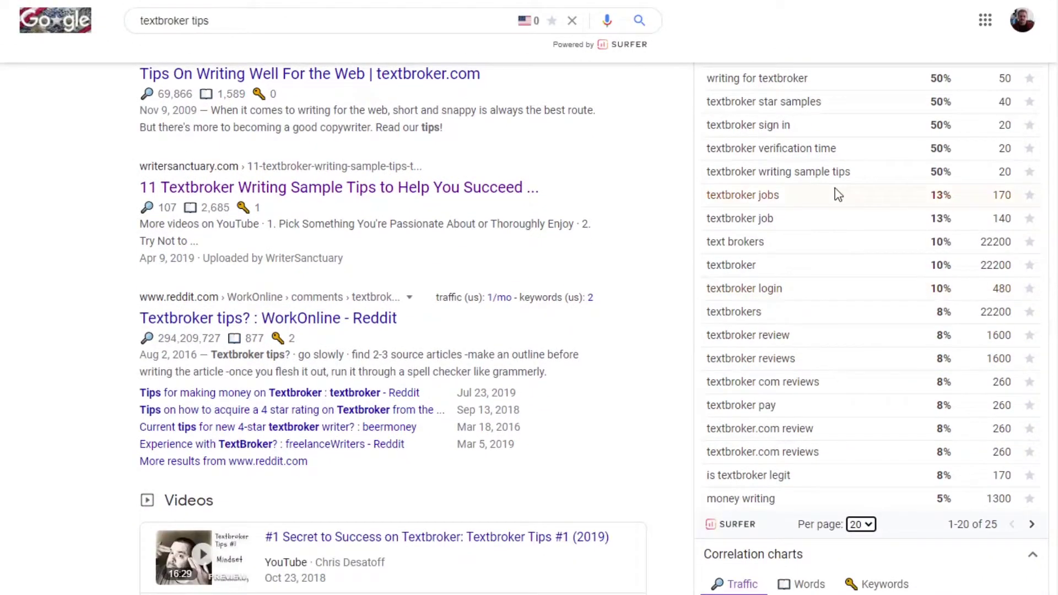
click(1032, 524)
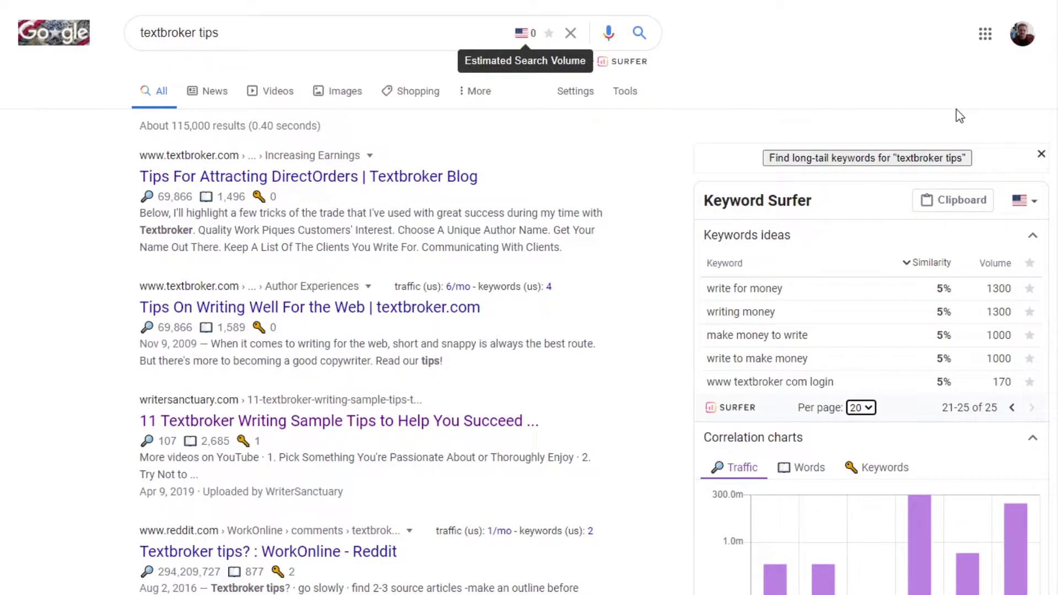
click(1036, 206)
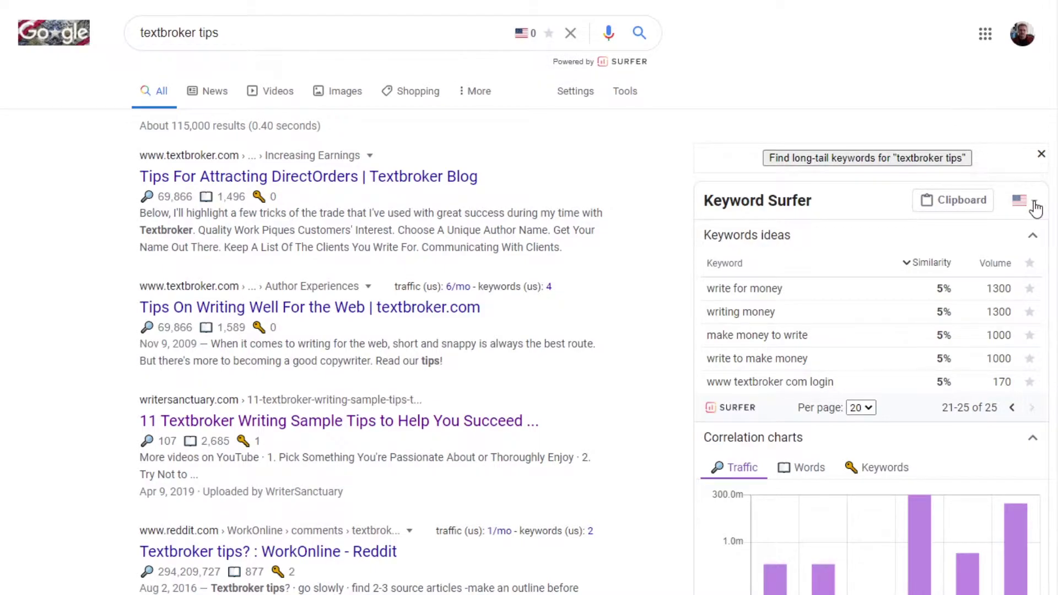
click(534, 33)
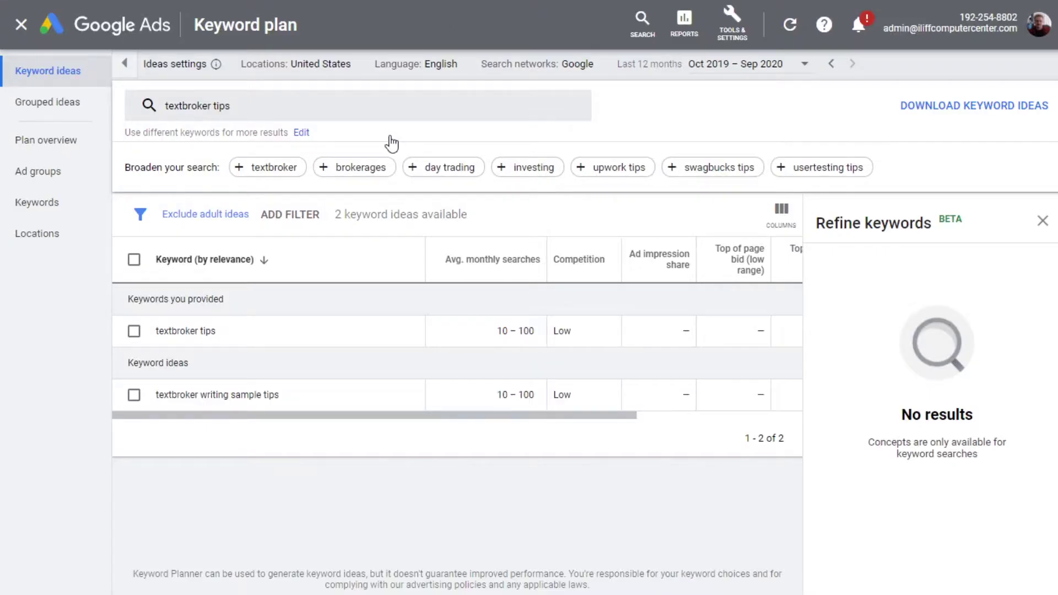
- Highlight the 10 – 100 average monthly searches figure for textbroker tips in Keyword Planner
drag(467, 334, 543, 330)
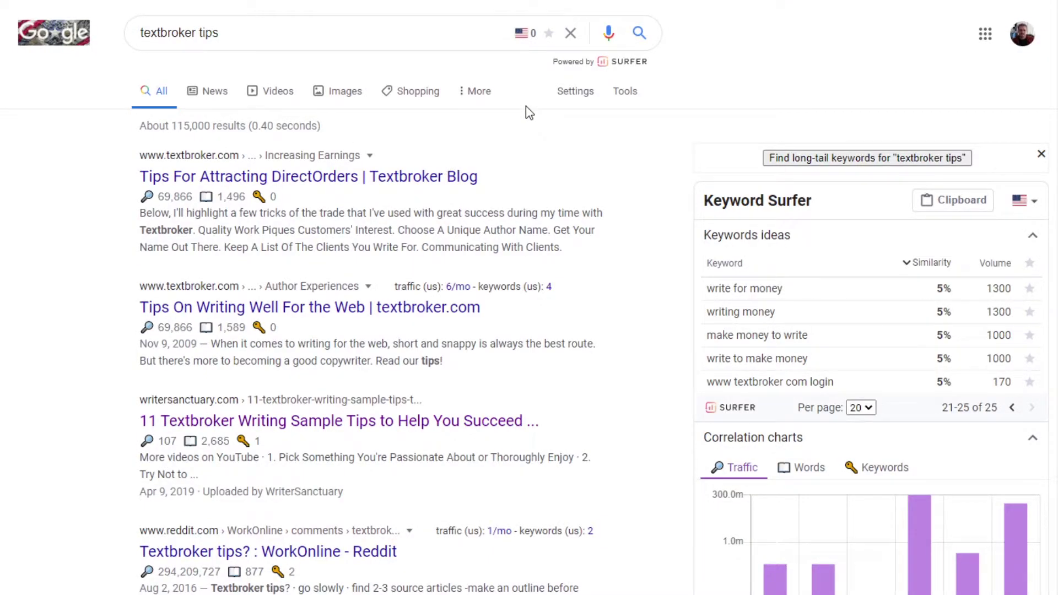
double_click(534, 34)
click(58, 250)
mouse_move(149, 197)
mouse_move(165, 441)
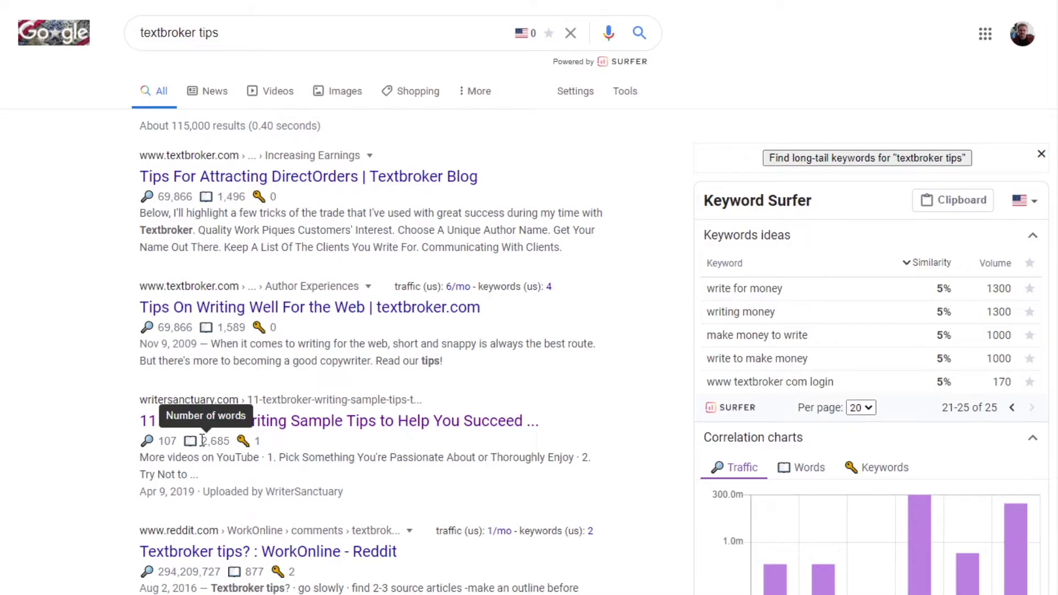
drag(201, 441, 230, 443)
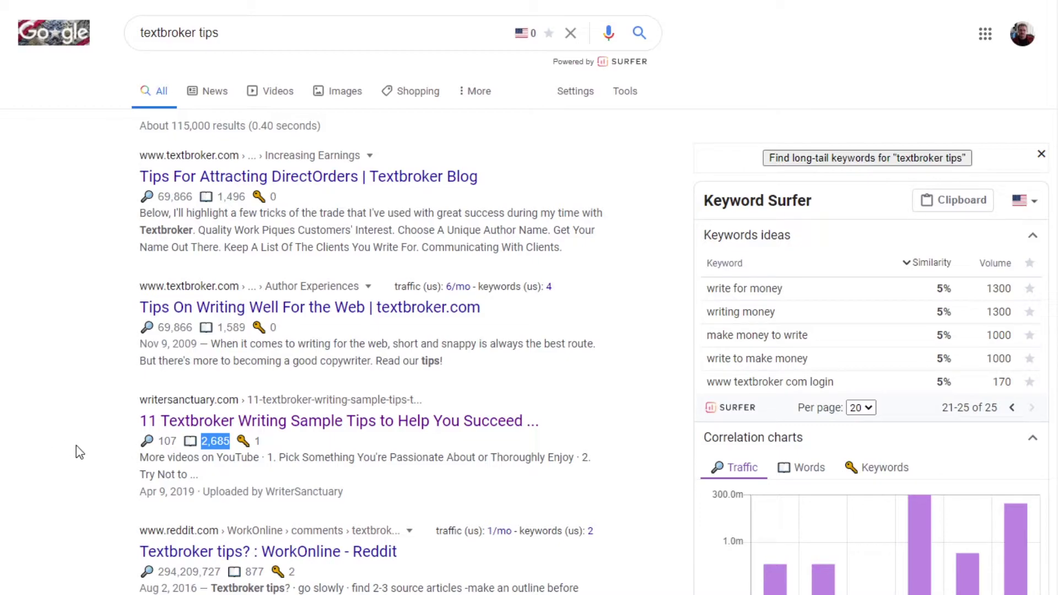
- Switch the correlation chart from Traffic to Words and check each position's word count, peaking at 5,244
scroll(79, 452, down, 4)
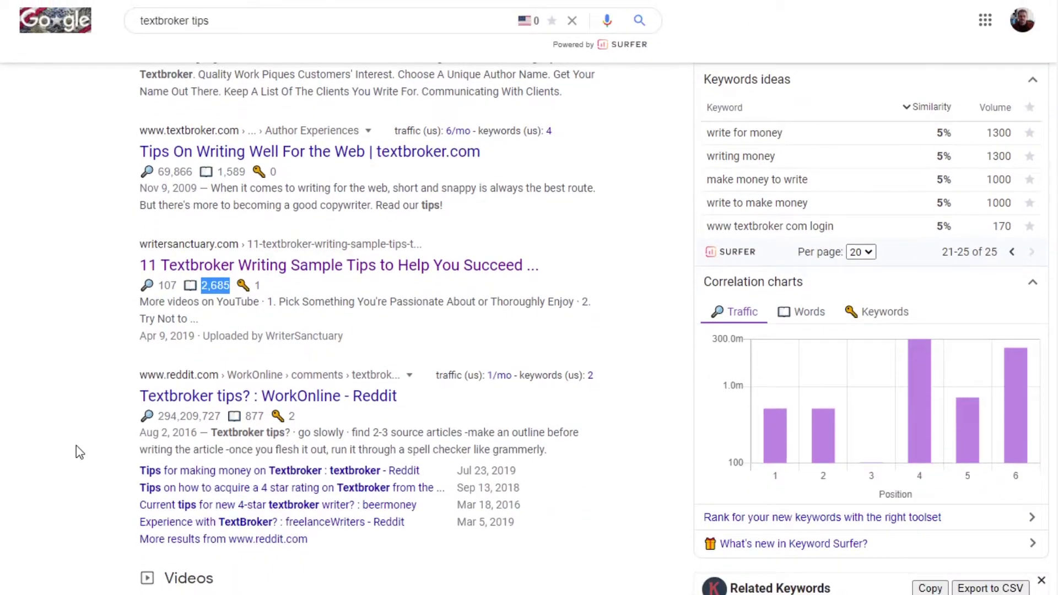
mouse_move(801, 337)
mouse_move(774, 359)
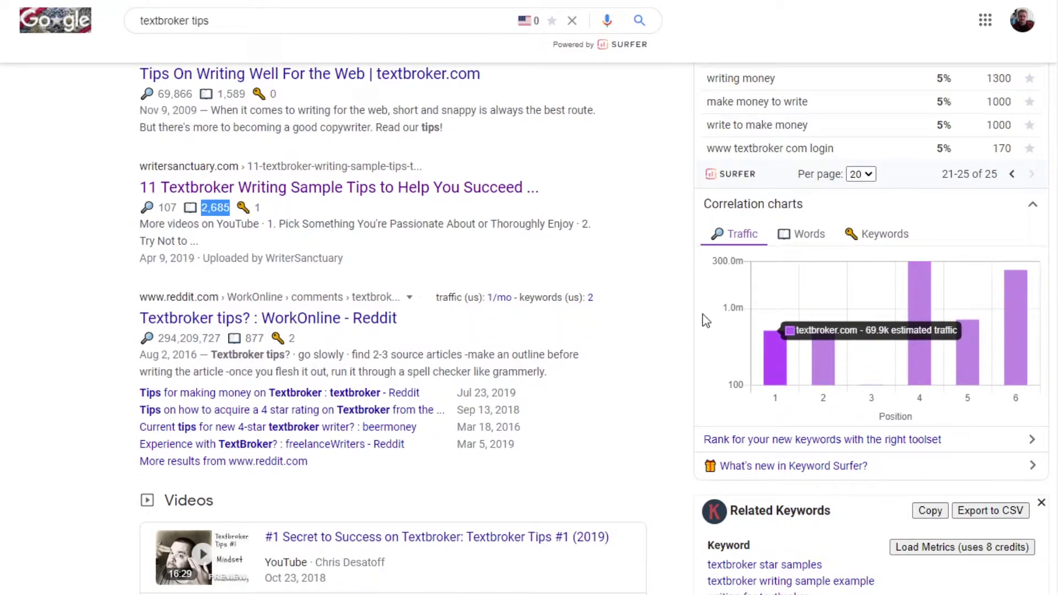
click(809, 241)
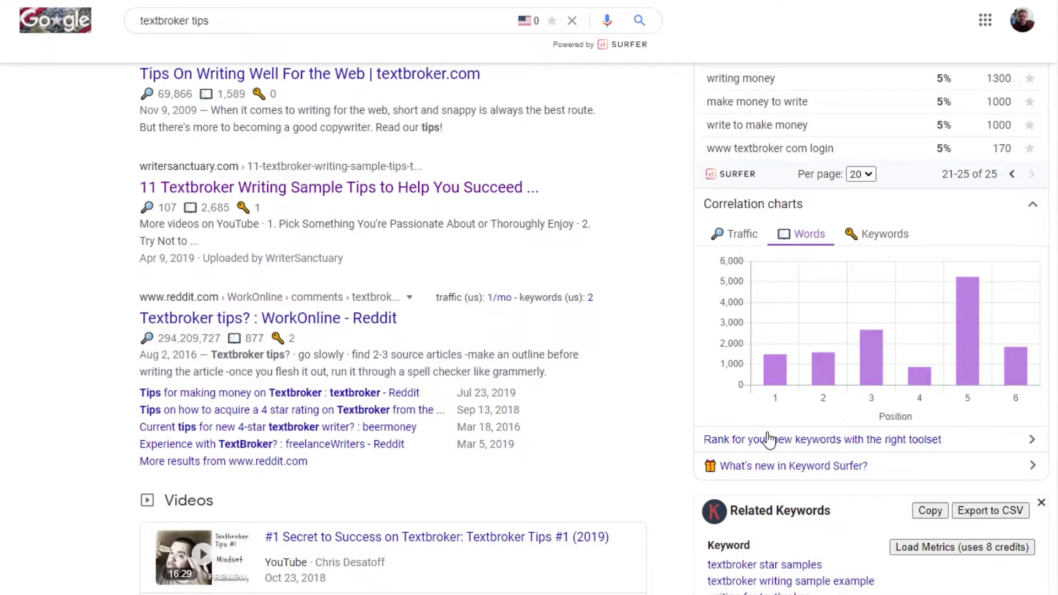
mouse_move(784, 379)
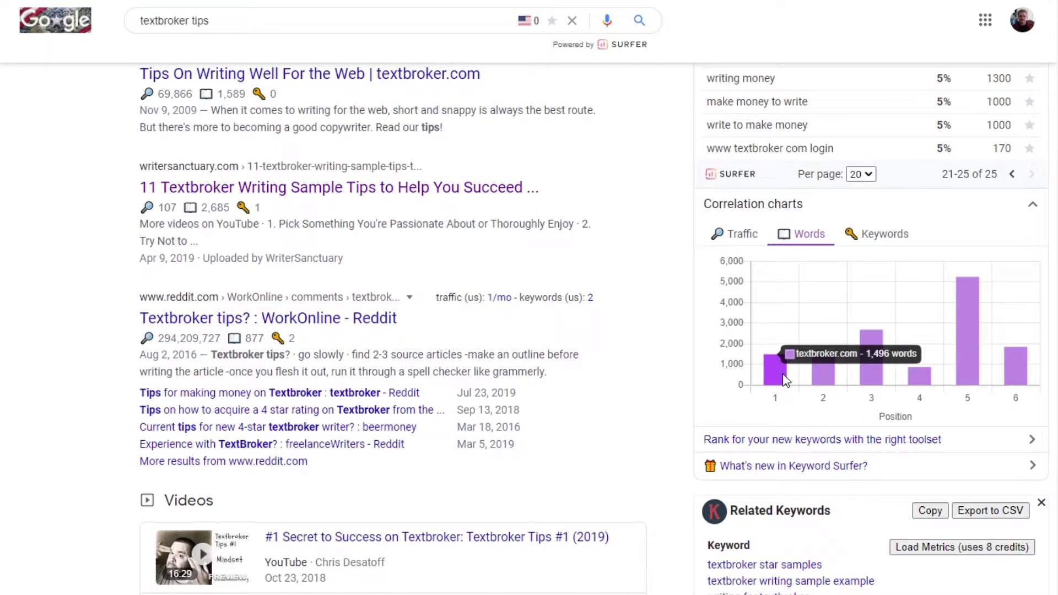
mouse_move(876, 368)
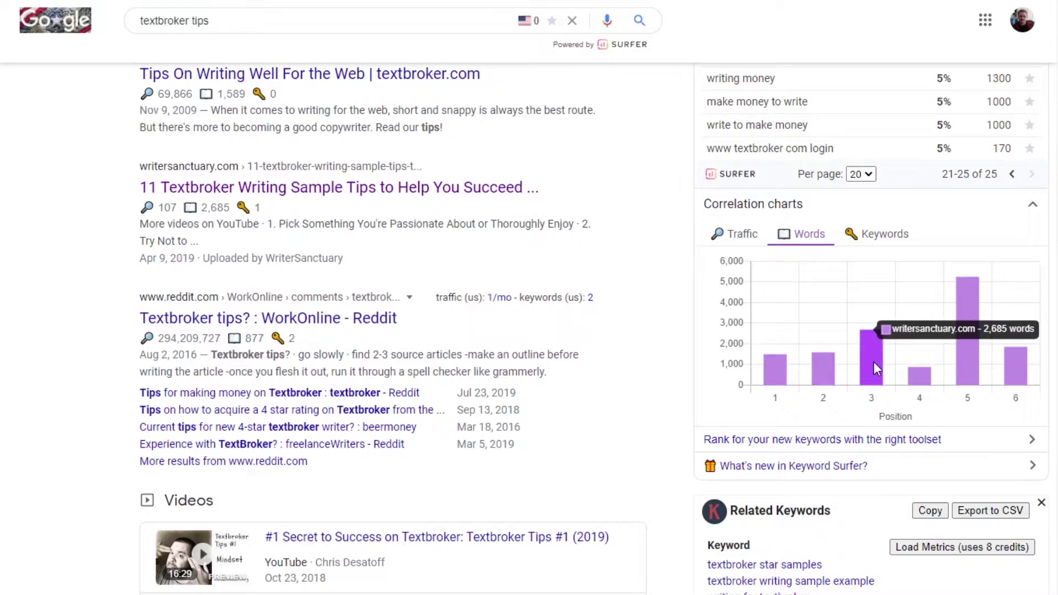
mouse_move(968, 374)
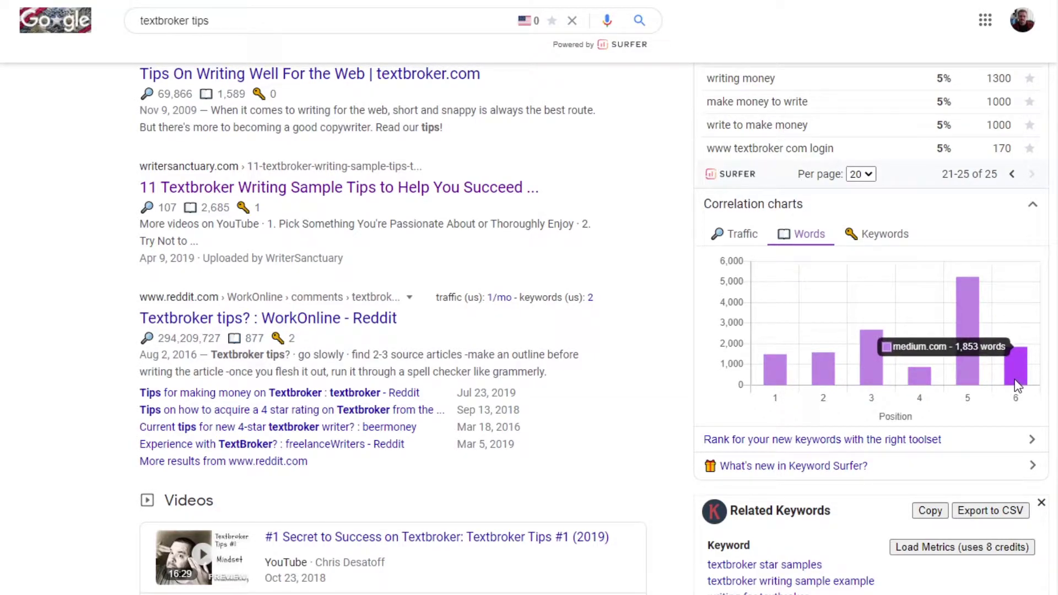
scroll(689, 381, up, 4)
scroll(689, 381, down, 2)
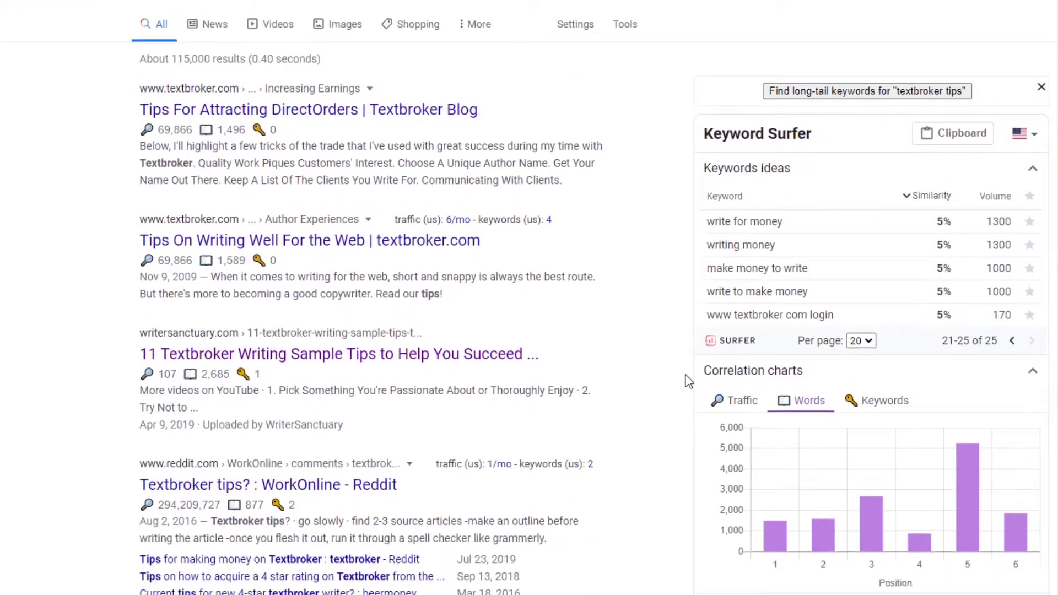
scroll(689, 382, up, 2)
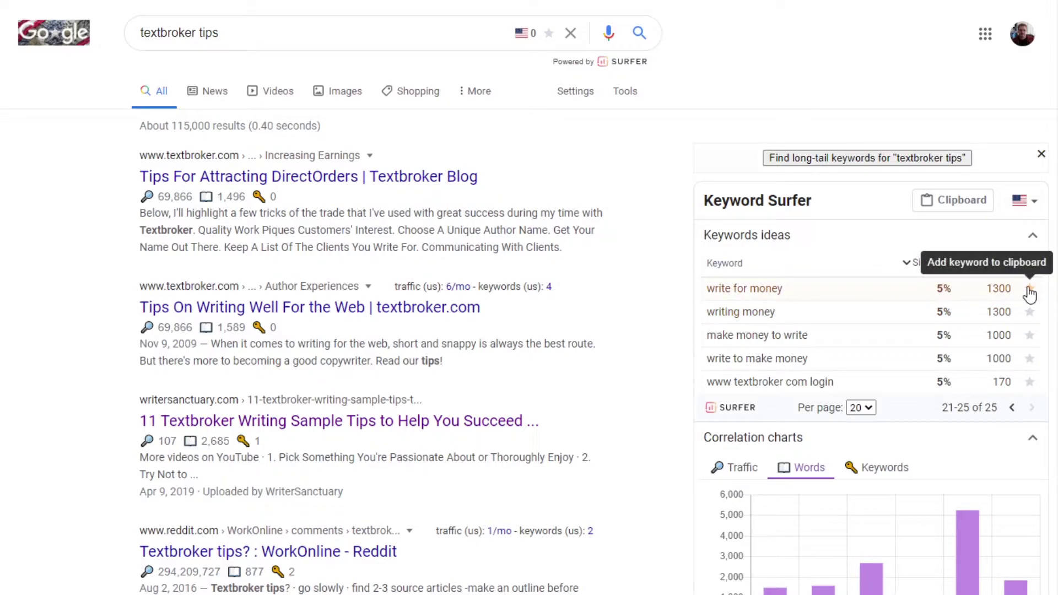
- Star writing money, make money to write and www textbroker com login, then view the clipboard
click(1030, 312)
click(1030, 336)
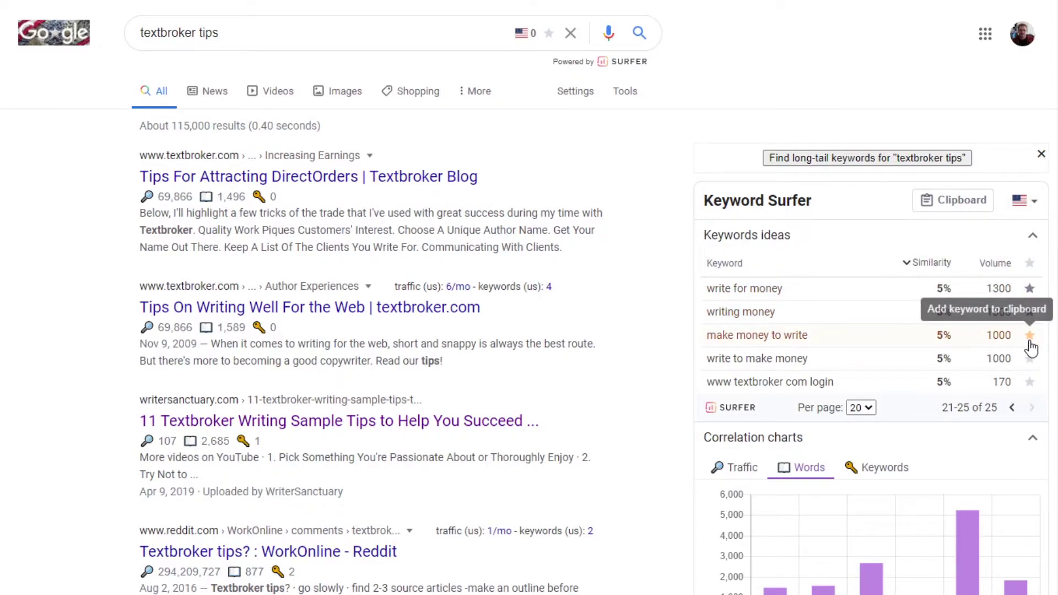
click(1030, 382)
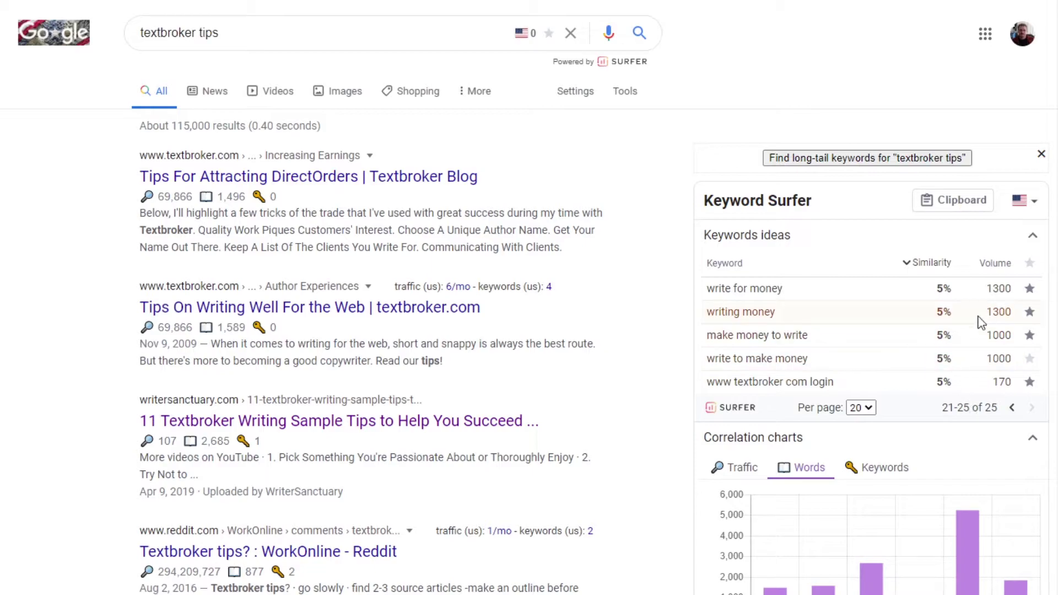
click(962, 203)
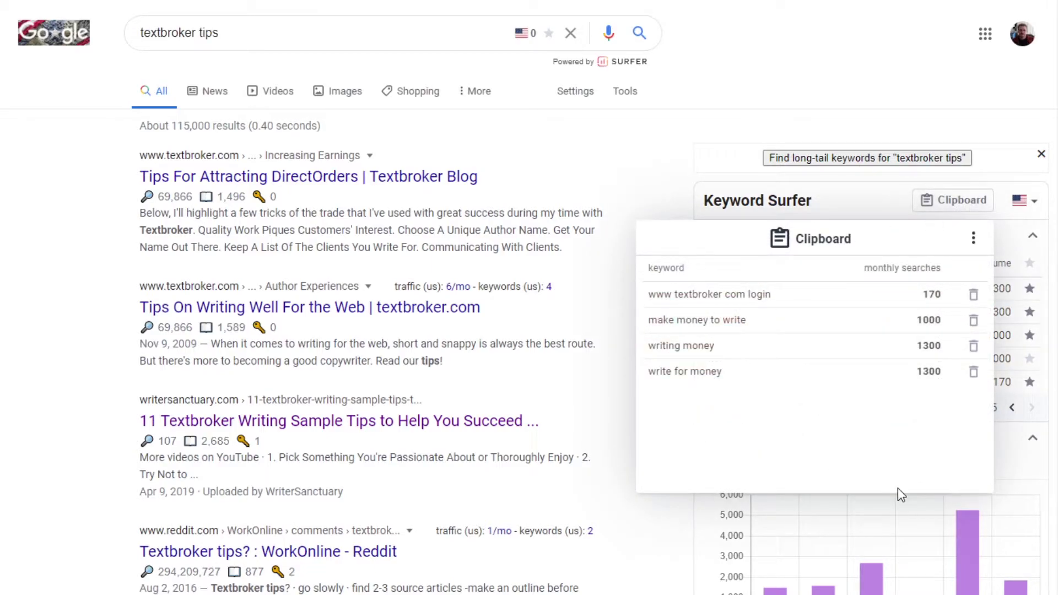
- Remove writing money from the clipboard, check its options menu, then close it to the ideas
click(974, 346)
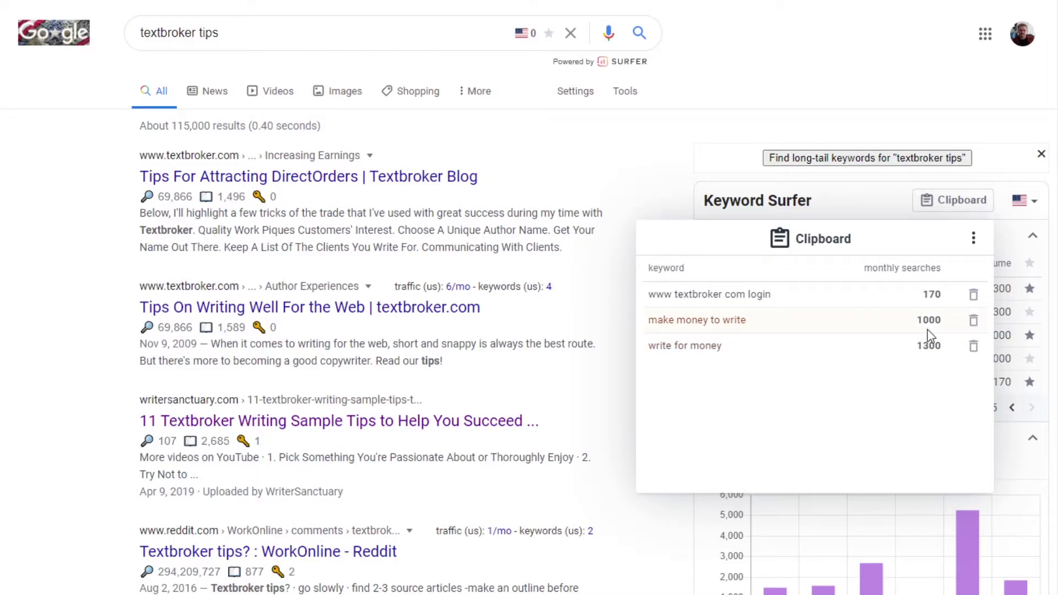
click(973, 240)
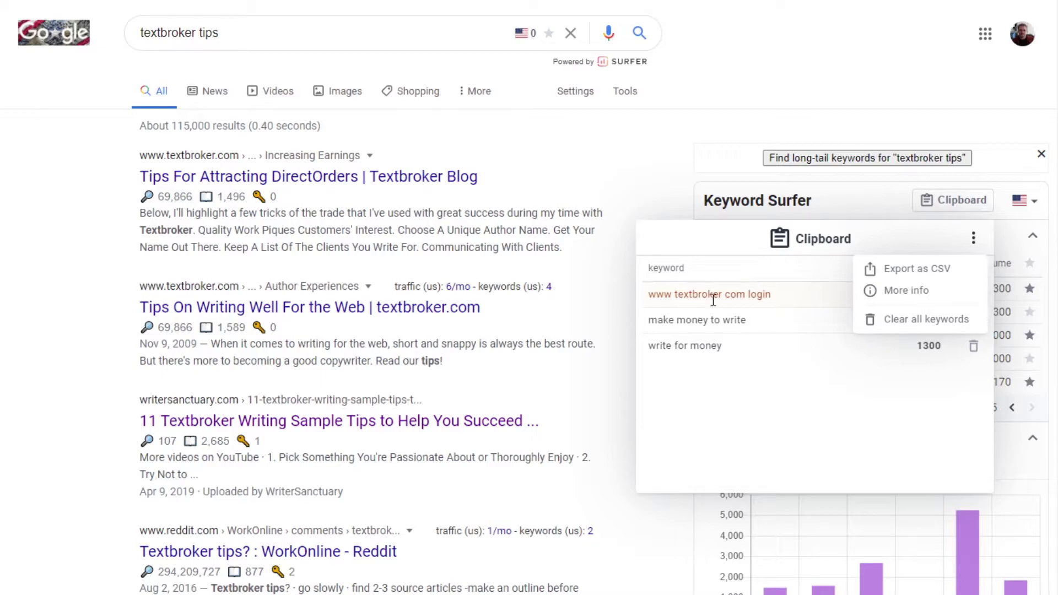
click(862, 394)
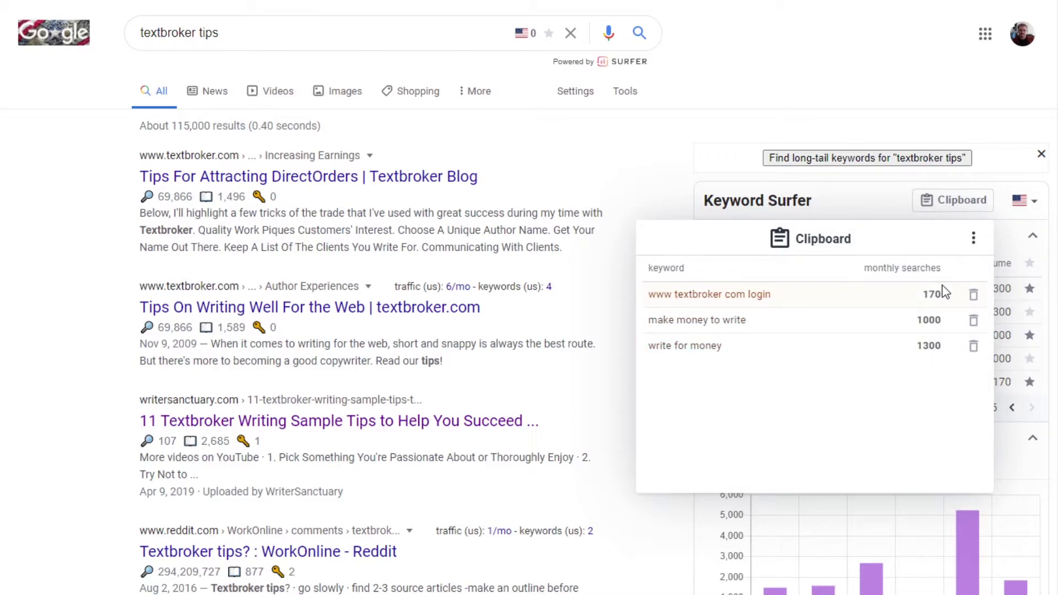
click(974, 240)
click(987, 128)
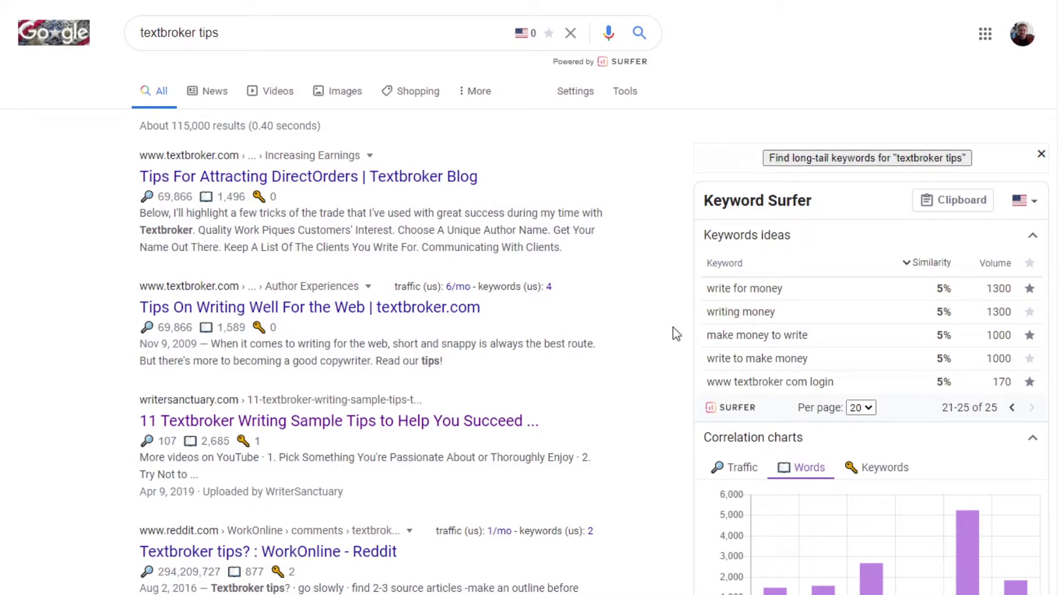
scroll(673, 326, down, 9)
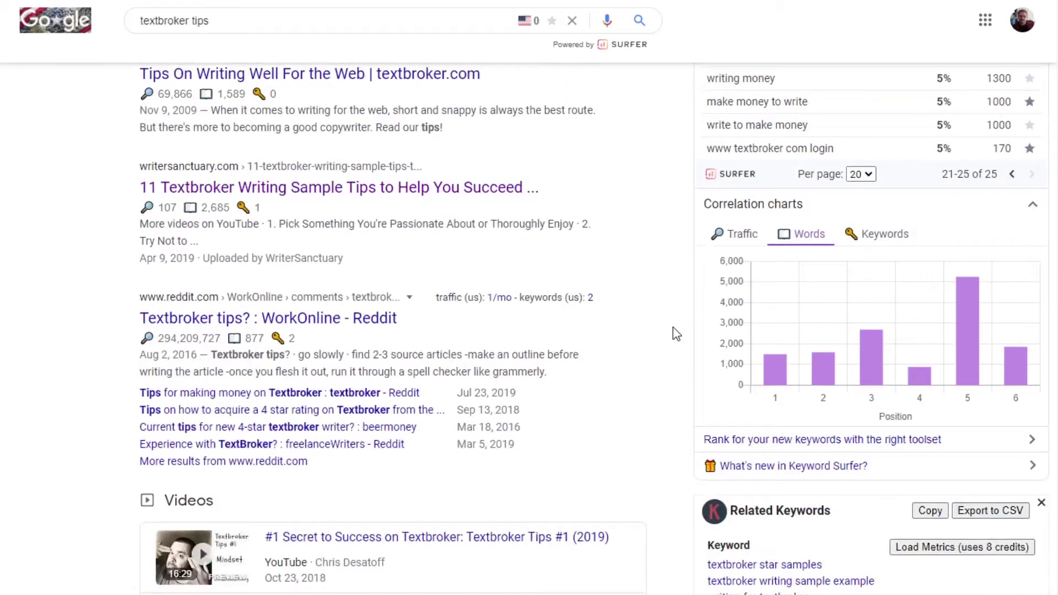
scroll(673, 326, down, 1)
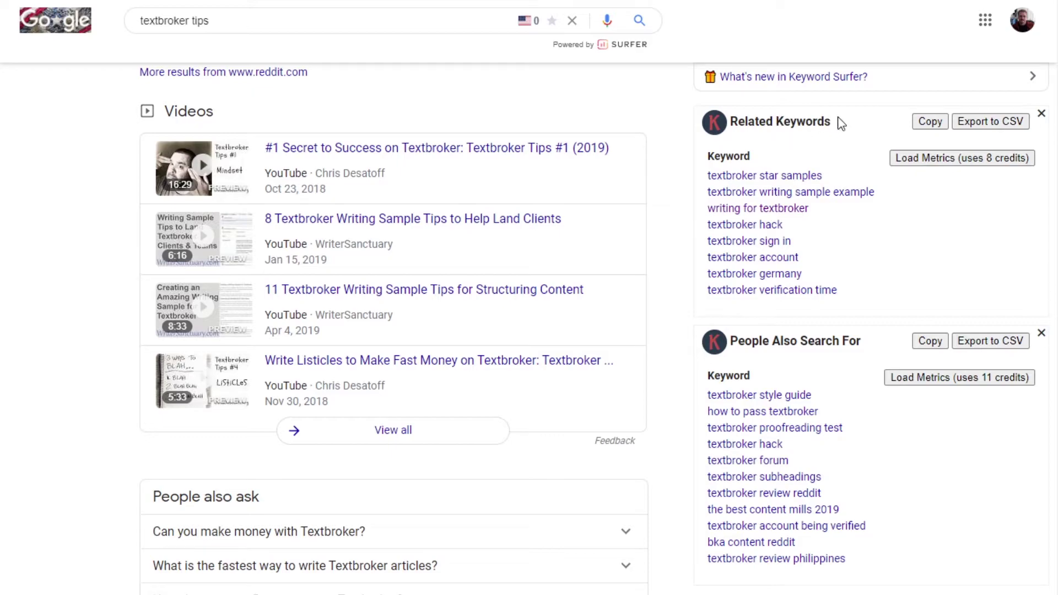
drag(841, 124, 712, 123)
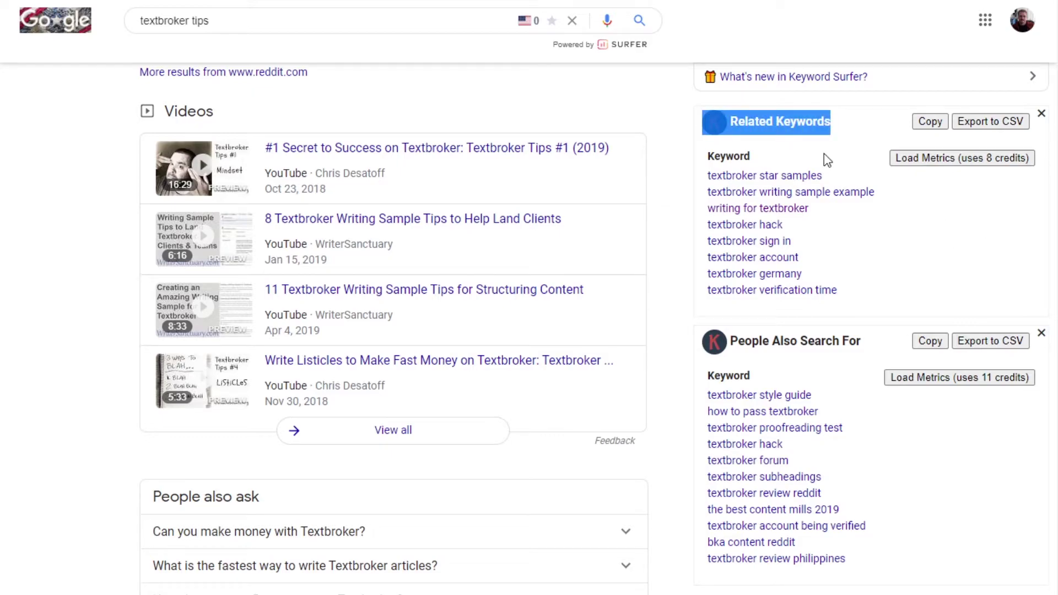
click(930, 122)
scroll(900, 243, up, 10)
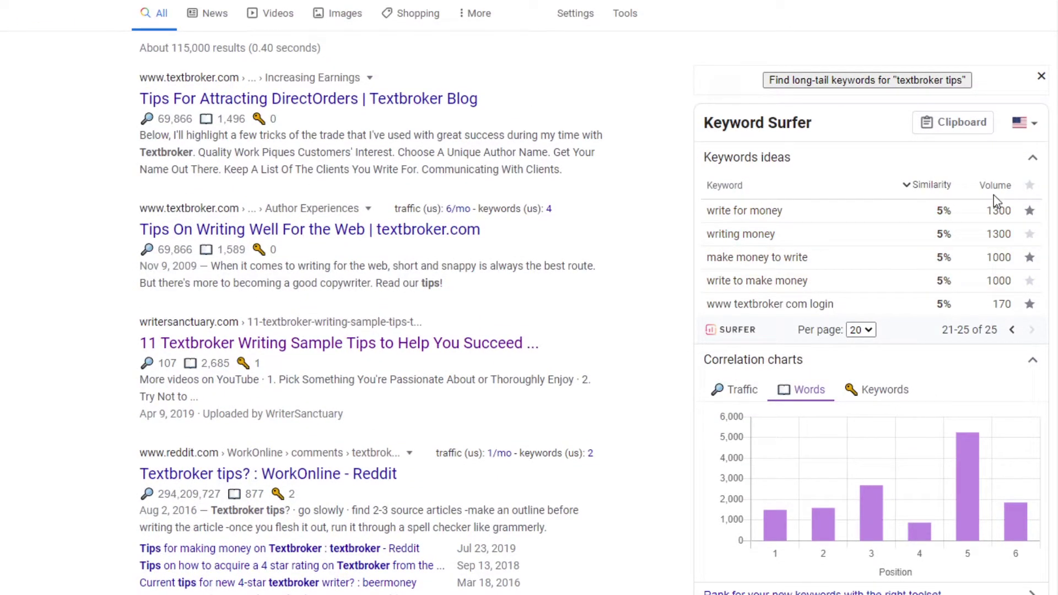
scroll(824, 330, down, 10)
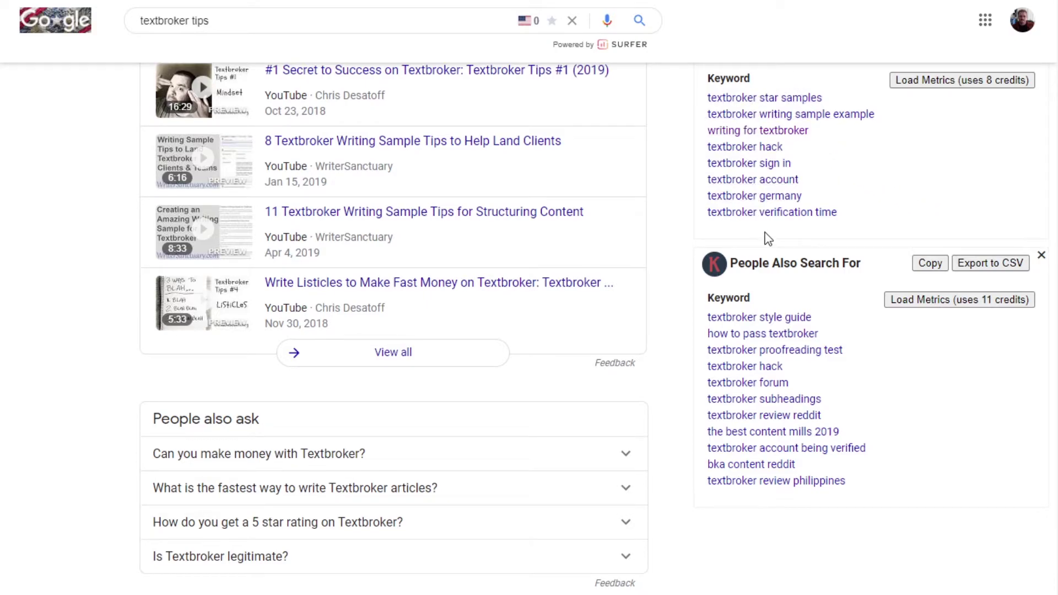
scroll(775, 187, up, 3)
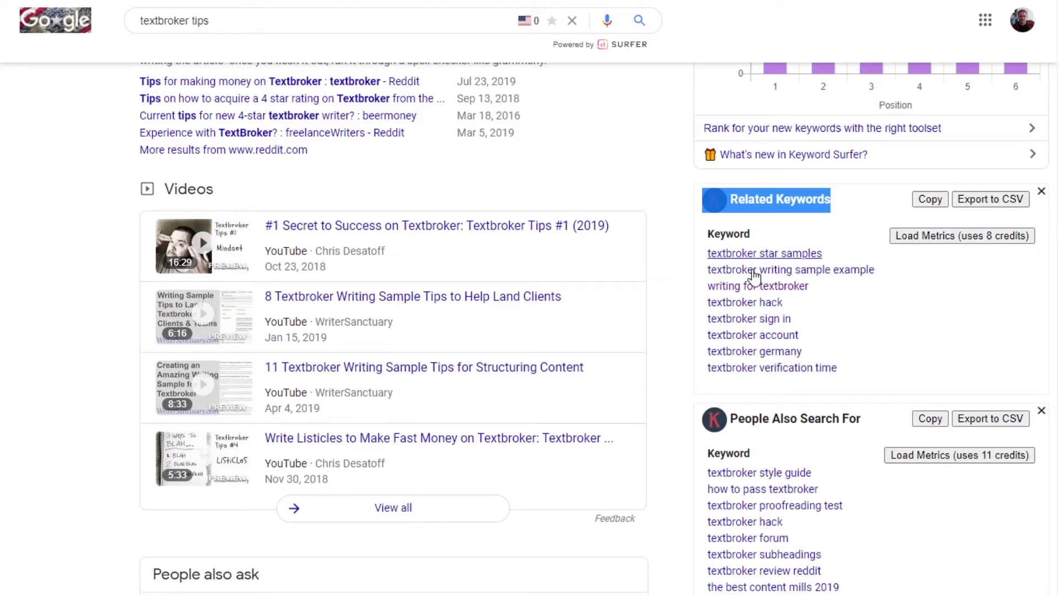
scroll(882, 331, down, 6)
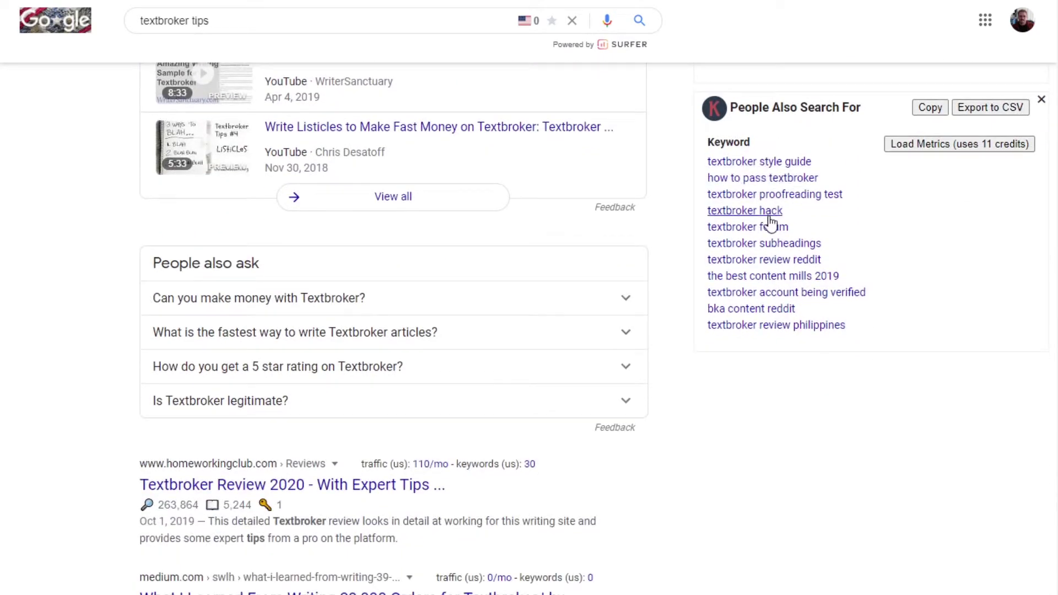
scroll(921, 378, up, 3)
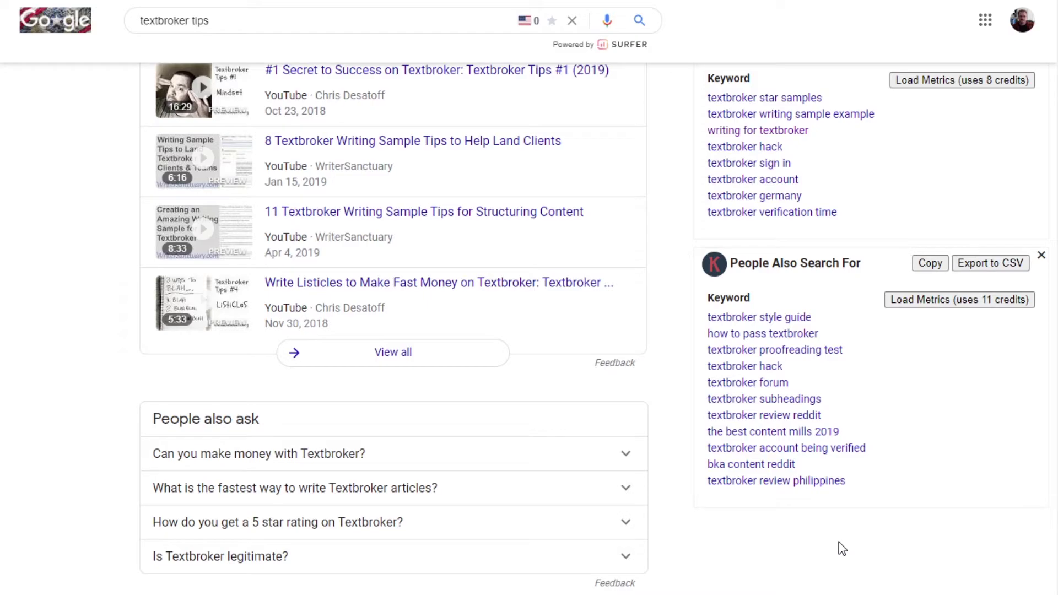
scroll(687, 534, up, 10)
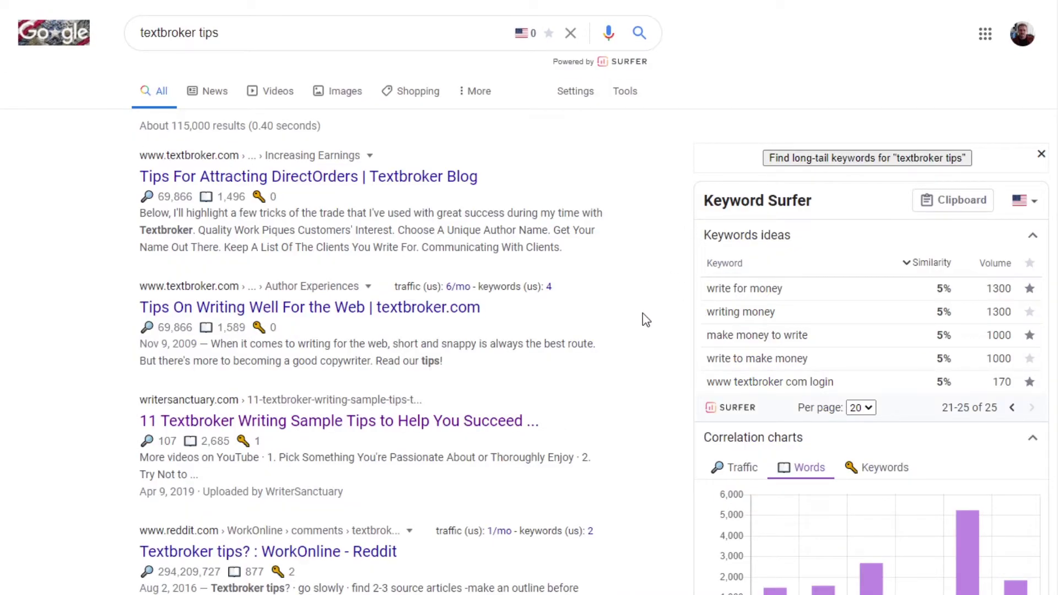
mouse_move(263, 197)
mouse_move(261, 442)
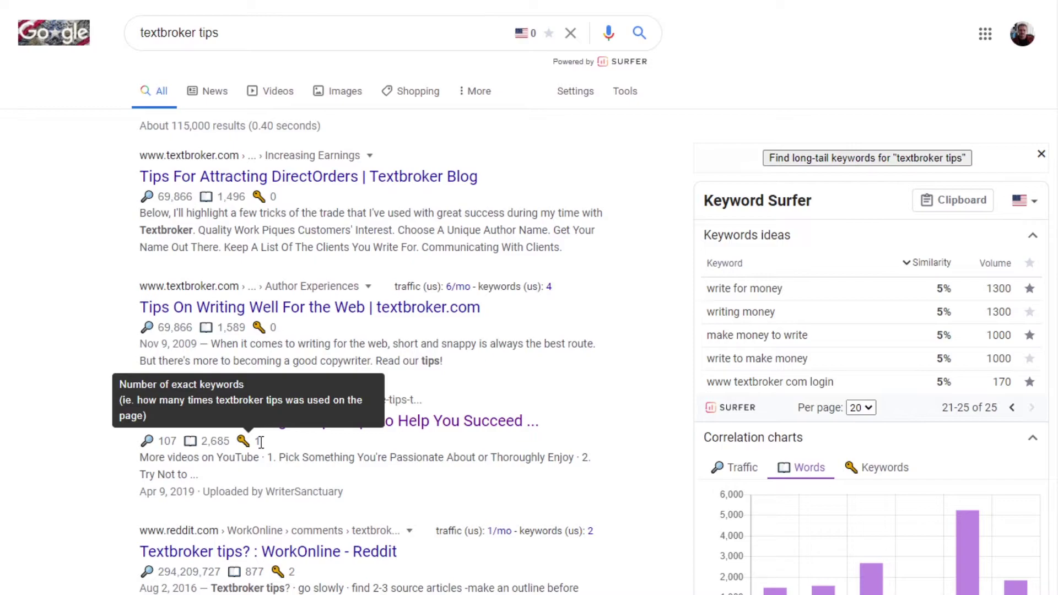
scroll(260, 442, down, 3)
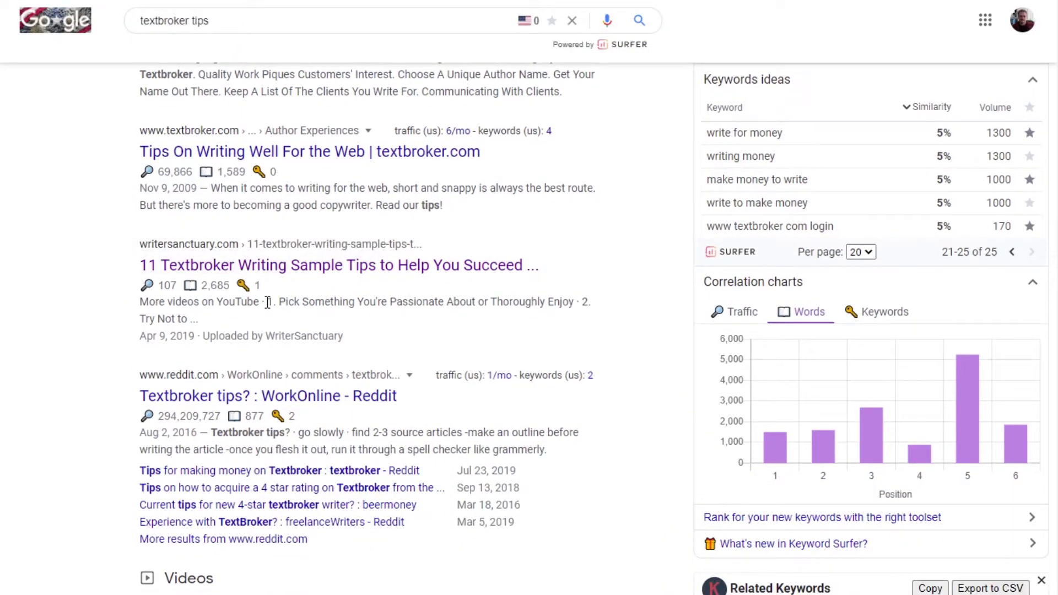
scroll(648, 186, up, 3)
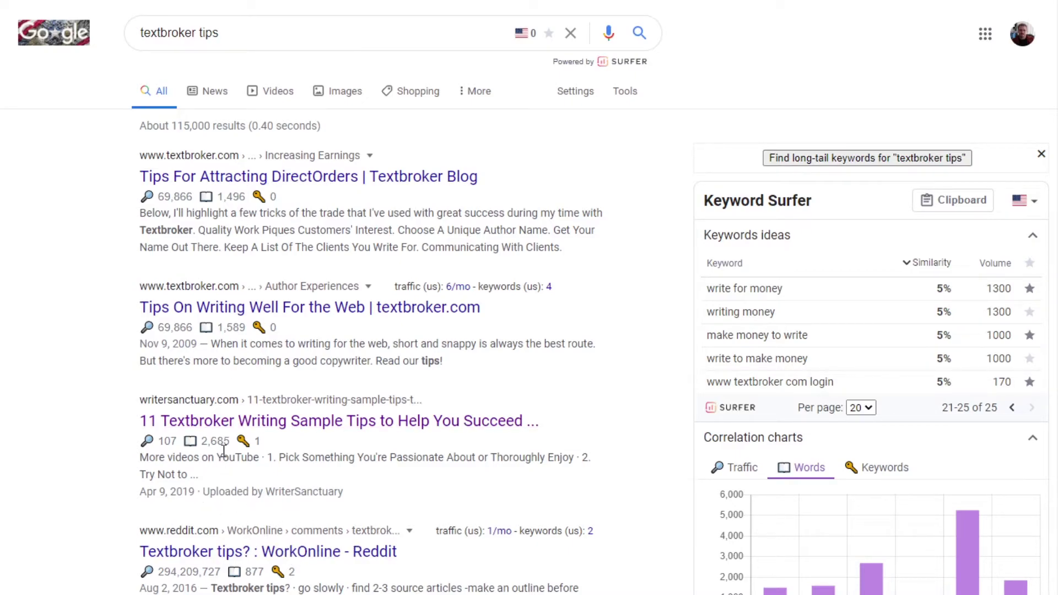
drag(223, 441, 203, 448)
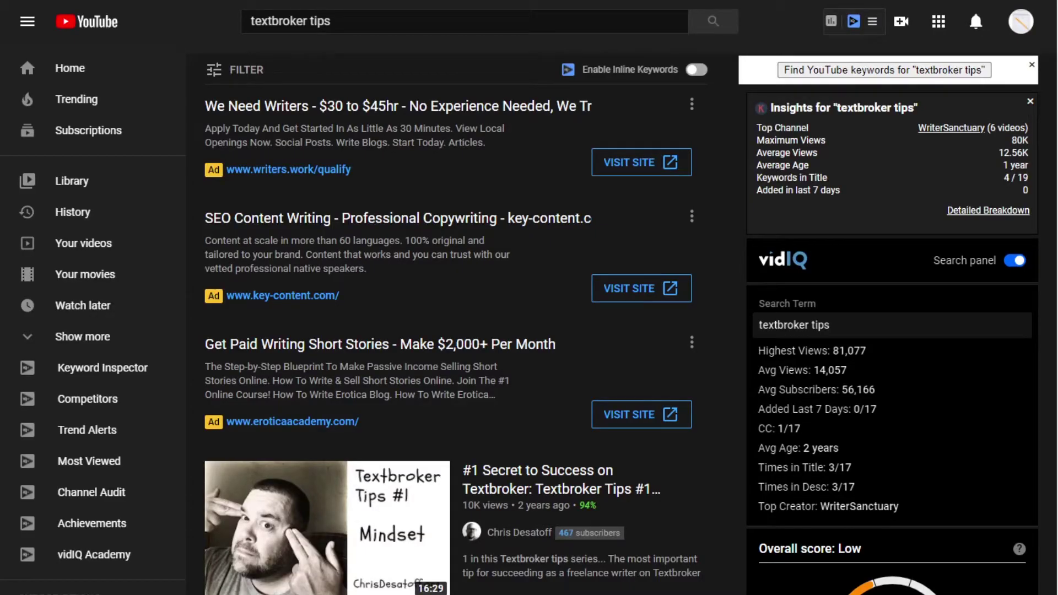
- Highlight the Insights figures for textbroker tips and scroll through results and the 39/100 vidIQ score
drag(1031, 215, 765, 140)
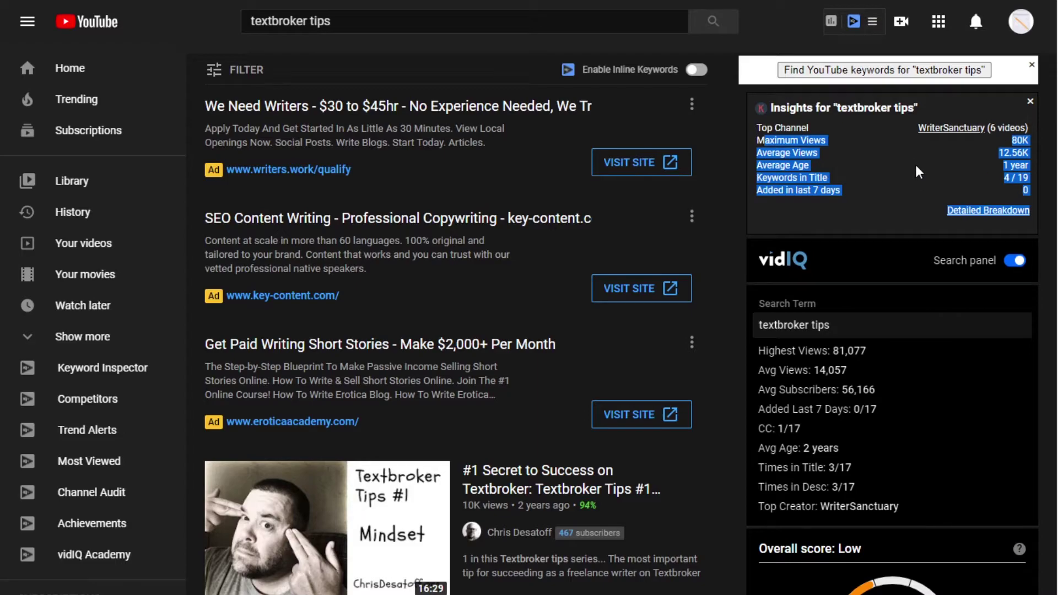
click(747, 160)
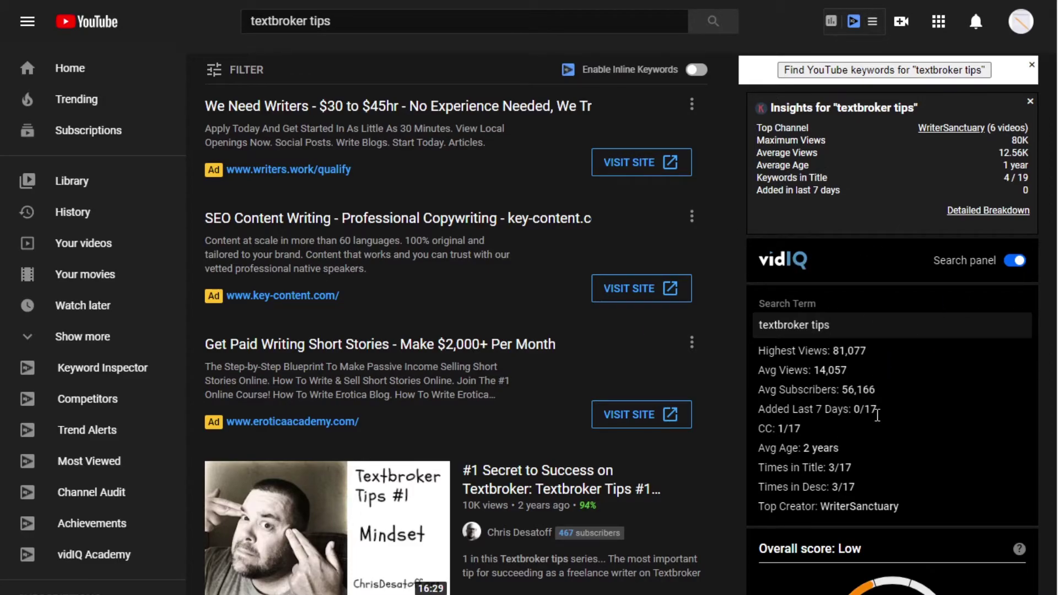
scroll(878, 414, down, 12)
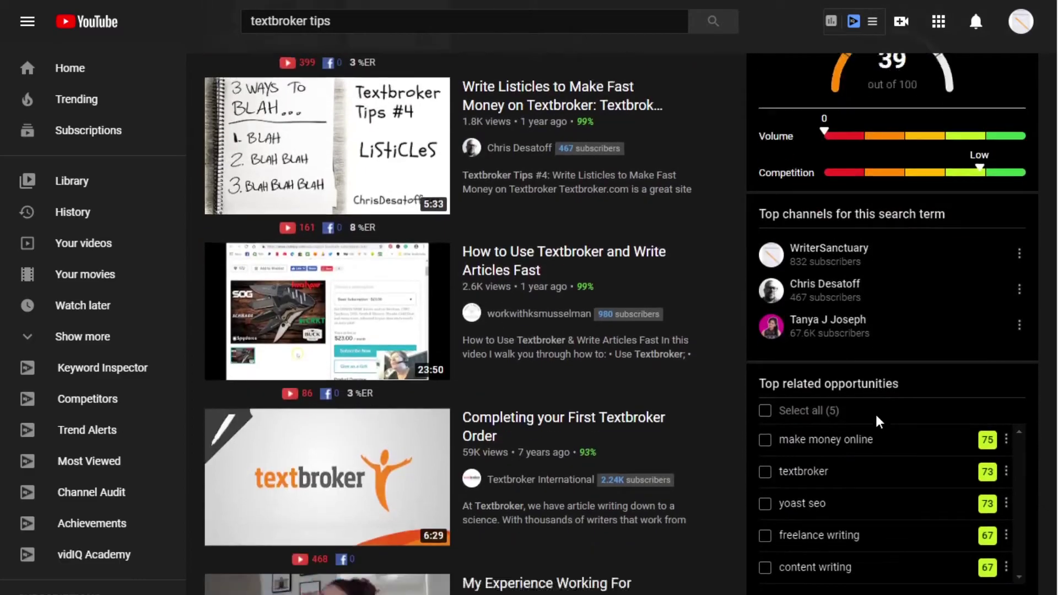
scroll(877, 423, down, 14)
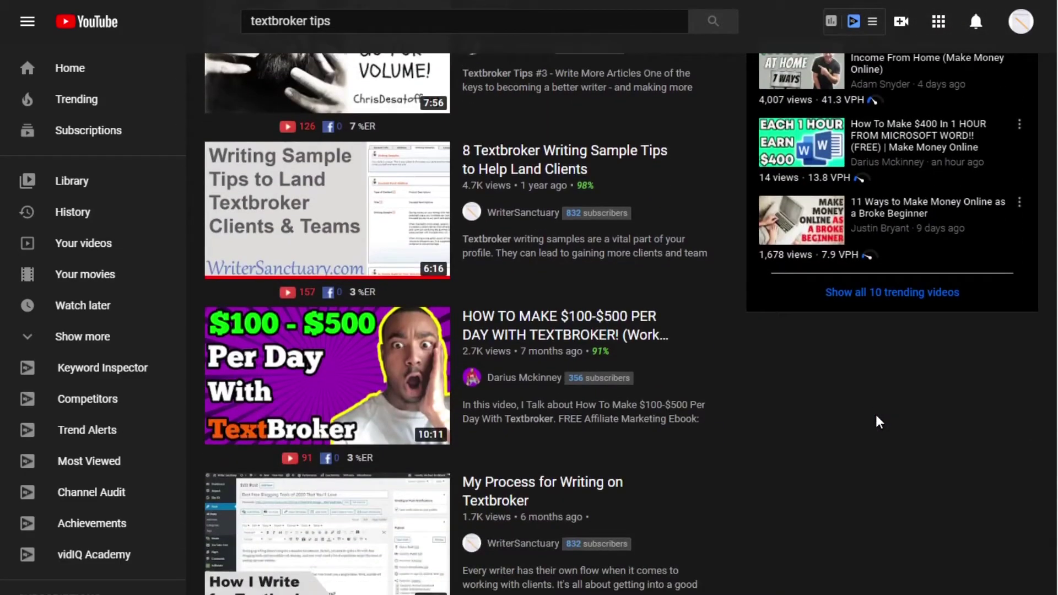
scroll(880, 423, up, 20)
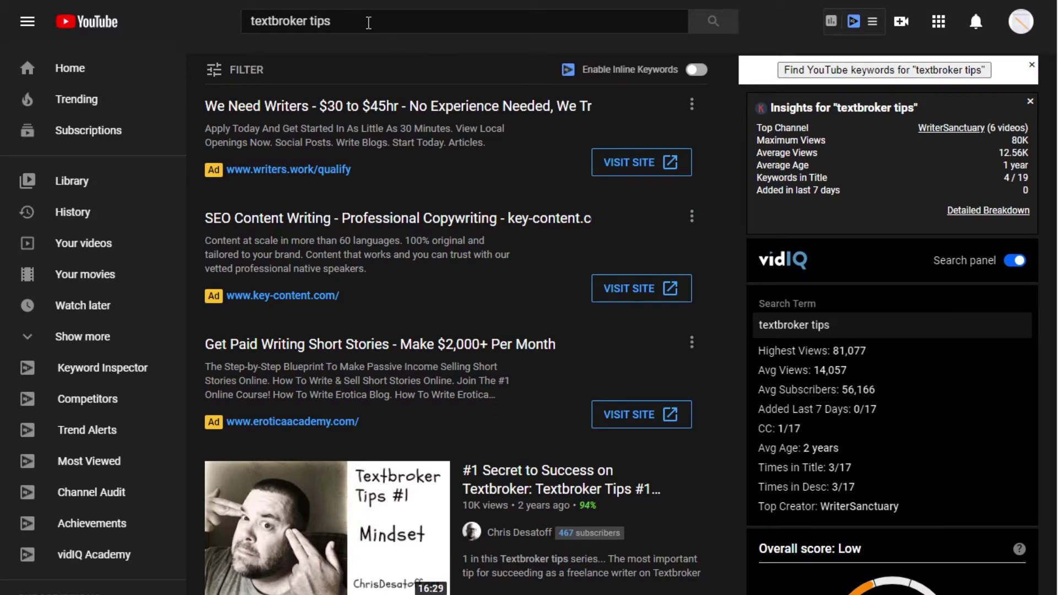
scroll(752, 244, down, 4)
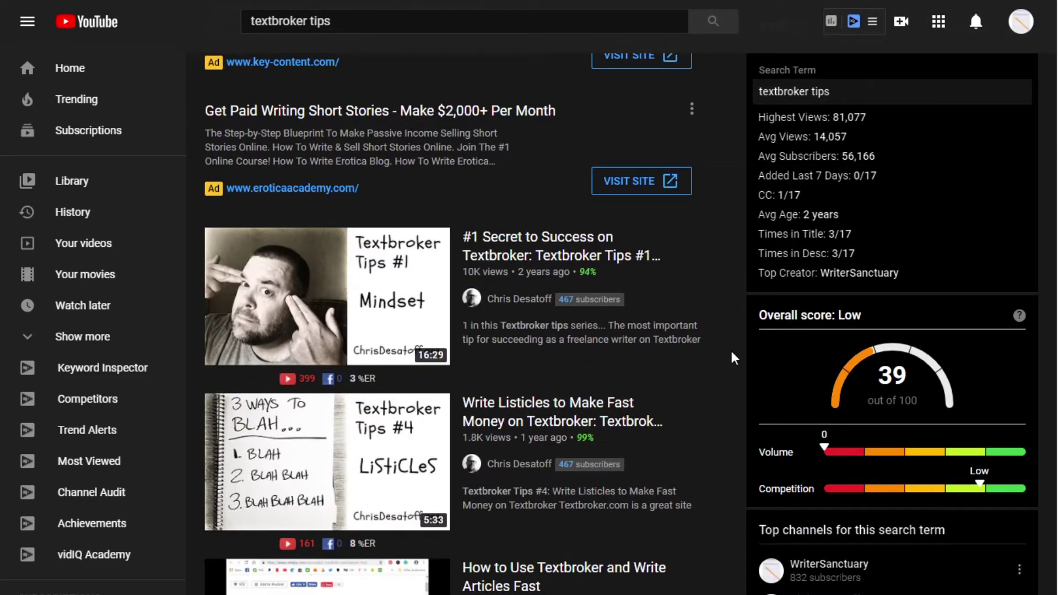
- Open the '#1 Secret to Success on Textbroker' video and scroll to its 10 tags and 40/100 score
click(553, 256)
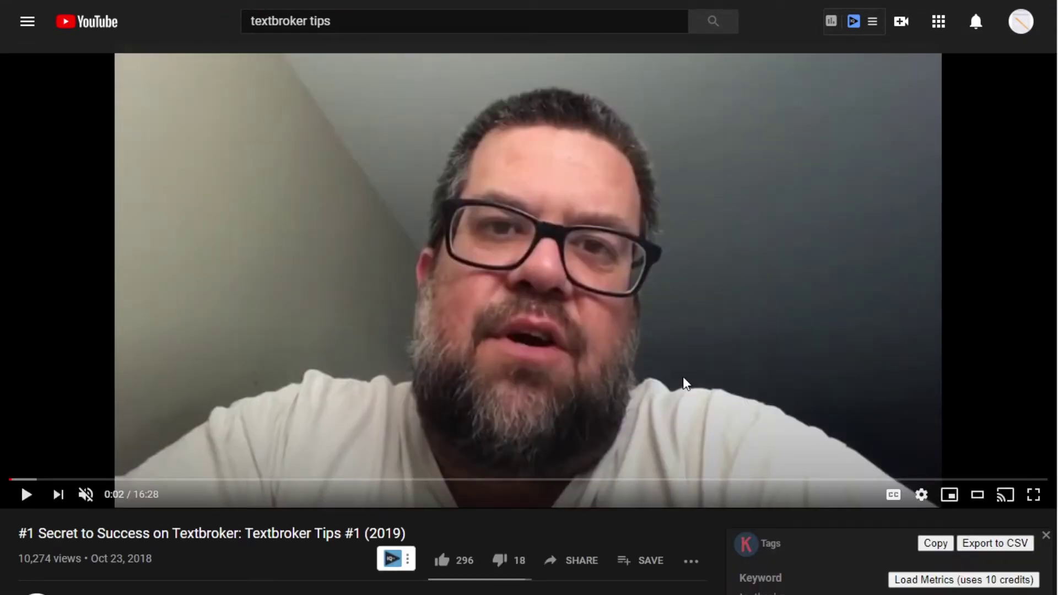
scroll(686, 383, down, 7)
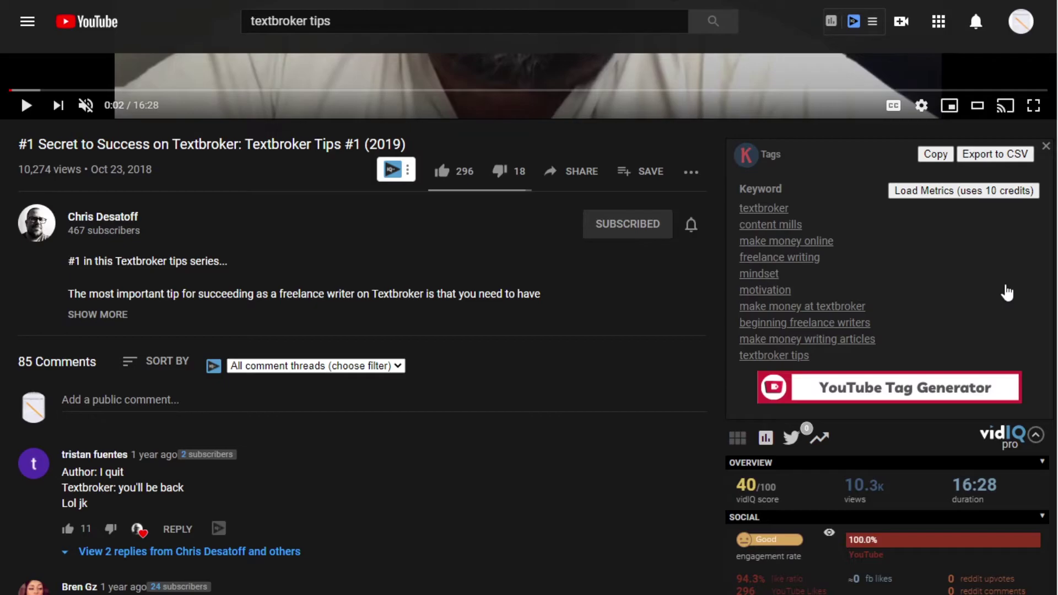
scroll(962, 443, down, 8)
scroll(961, 444, down, 13)
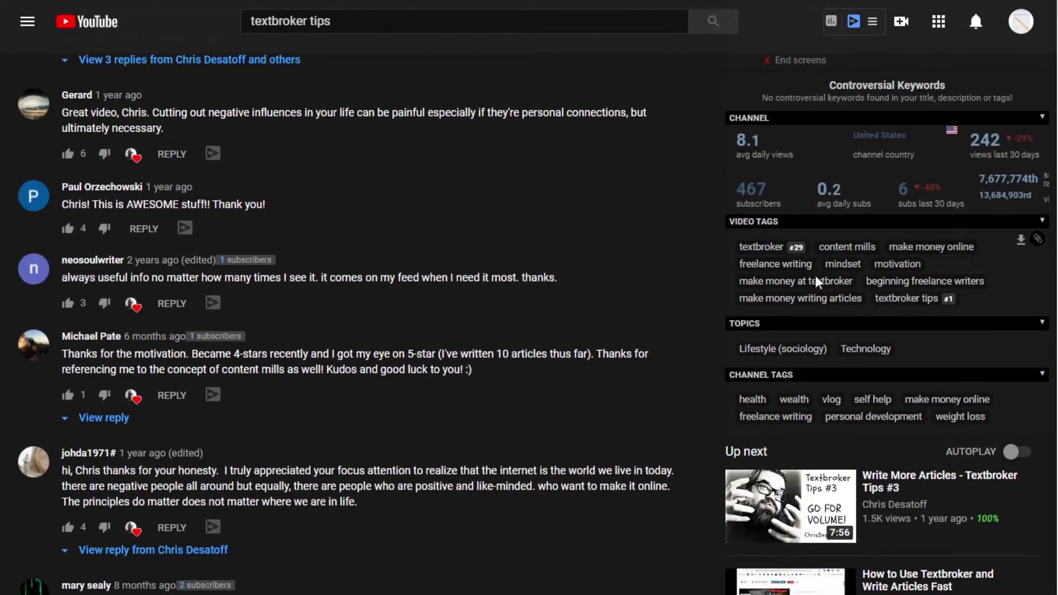
scroll(971, 345, up, 15)
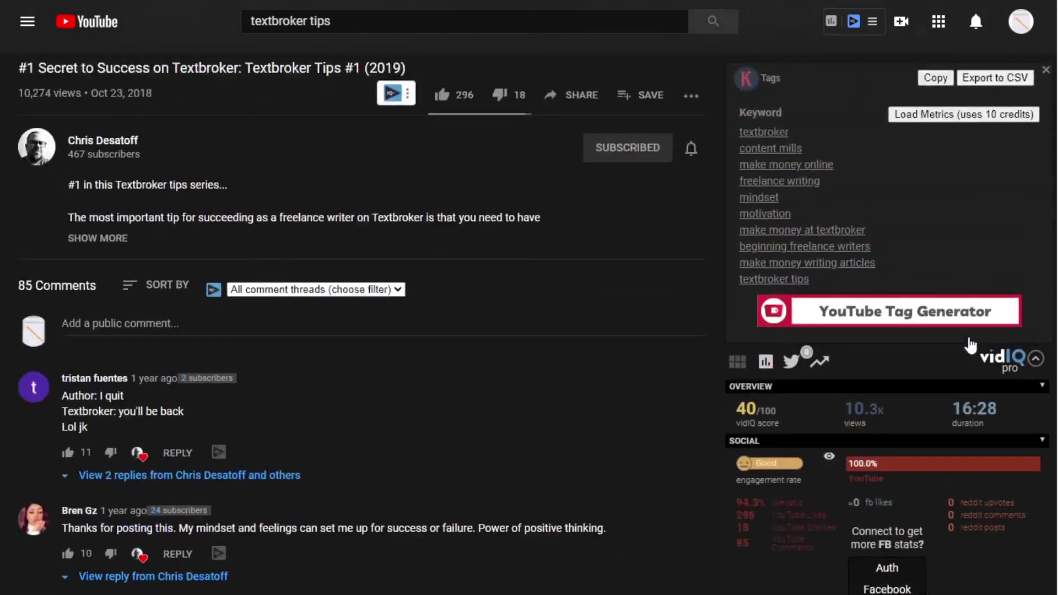
scroll(970, 345, up, 2)
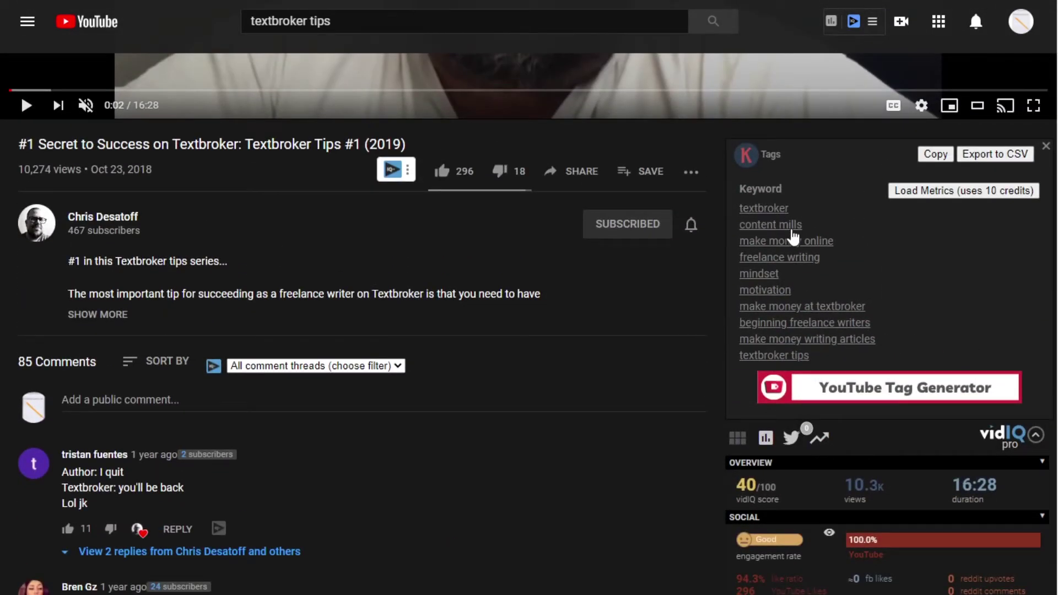